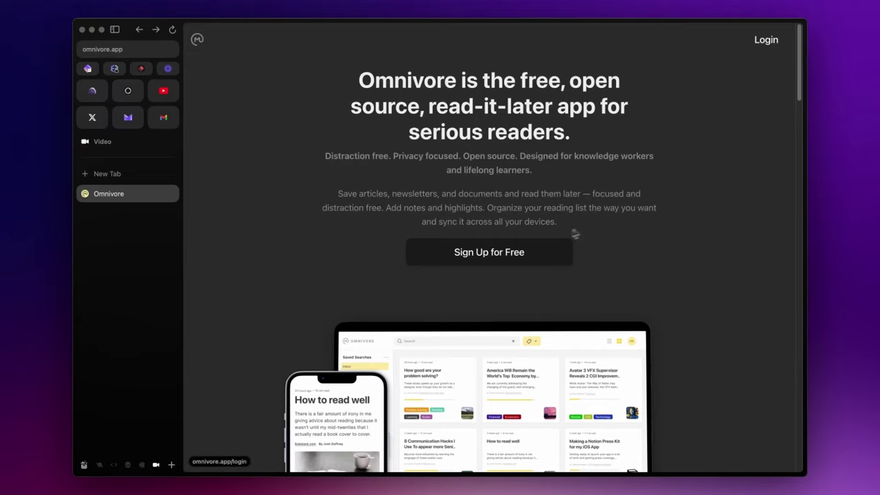
# Step: Sign in to the Omnivore account from the home page's Login button
pyautogui.click(759, 48)
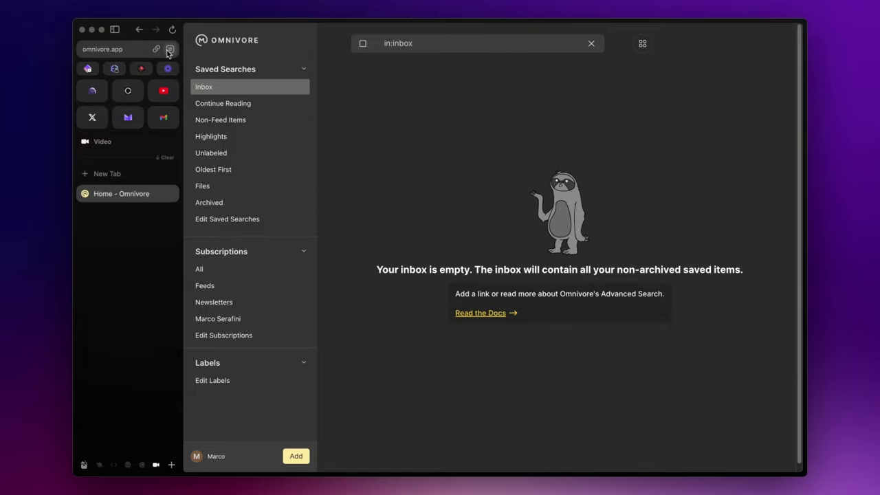
# Step: Find the Omnivore extension in the Chrome Web Store and install it
pyautogui.click(169, 50)
pyautogui.click(212, 213)
pyautogui.click(251, 281)
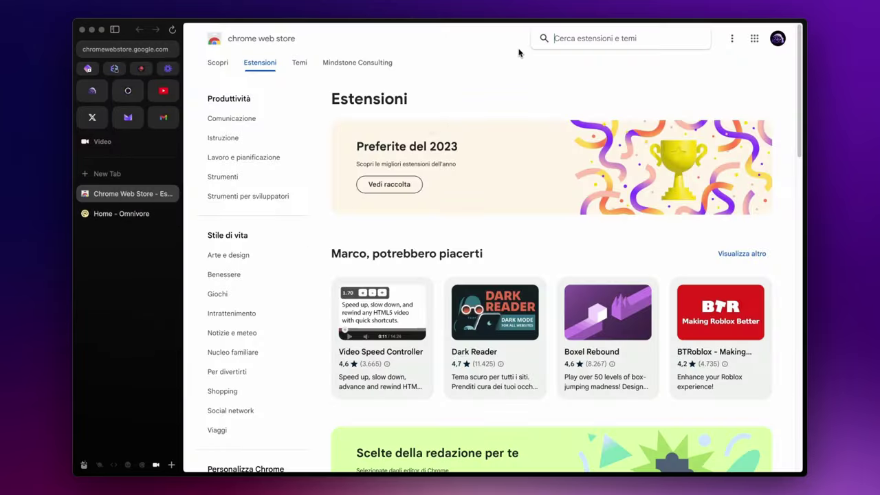
pyautogui.write('Omnivore')
pyautogui.press('Return')
pyautogui.click(619, 145)
pyautogui.click(727, 97)
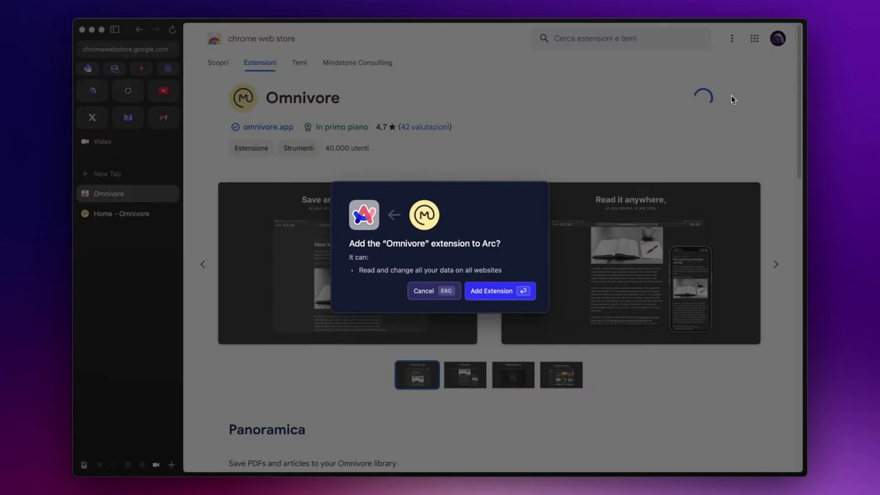
pyautogui.click(506, 290)
# Step: Pin the Omnivore extension to the toolbar and close the Web Store tab
pyautogui.click(170, 50)
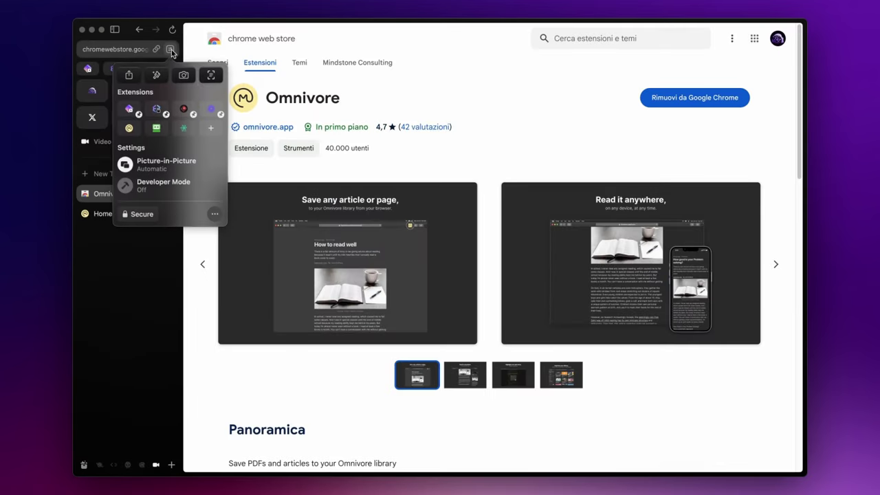
pyautogui.click(440, 169)
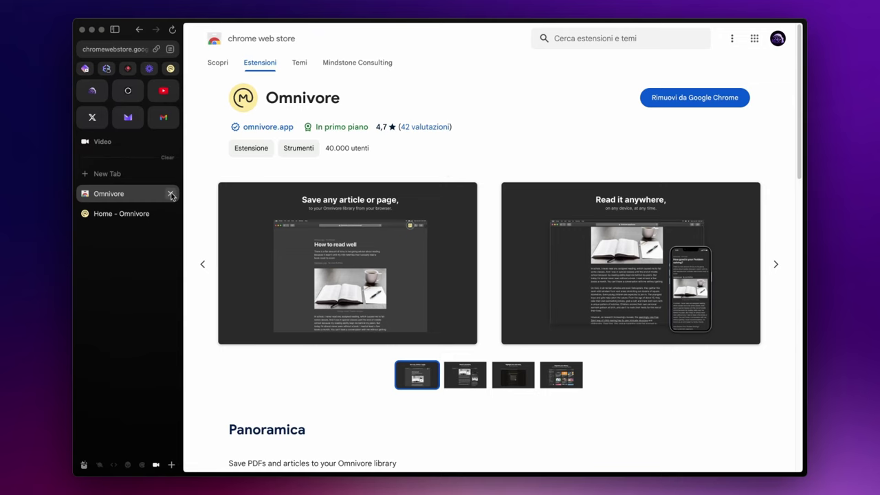
pyautogui.click(170, 194)
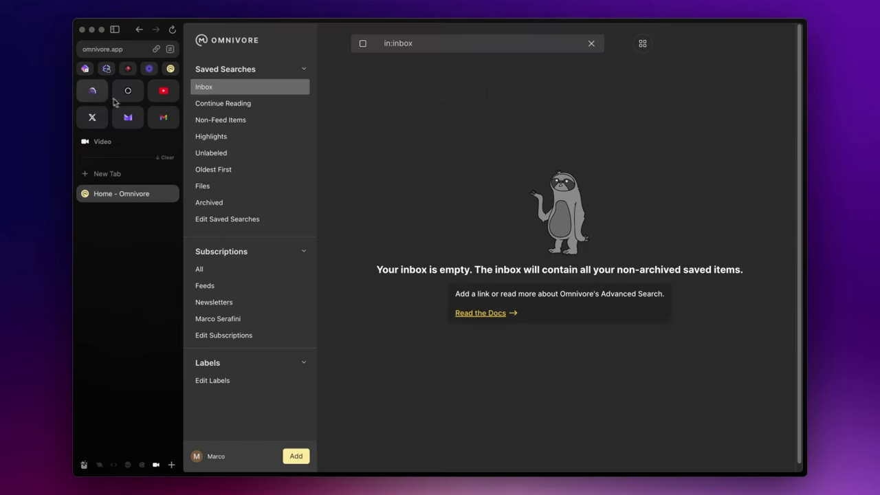
# Step: Save the Obsidian note-taking blog article with the Omnivore extension and return to the inbox
pyautogui.click(92, 90)
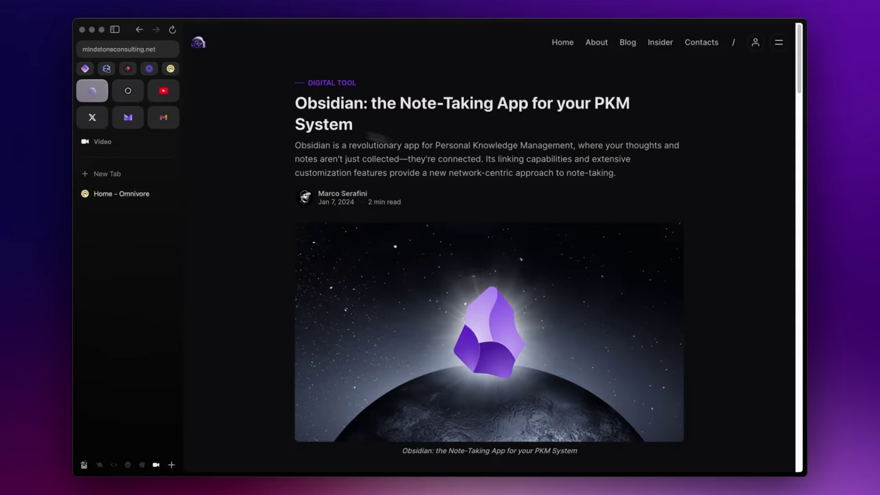
pyautogui.click(171, 69)
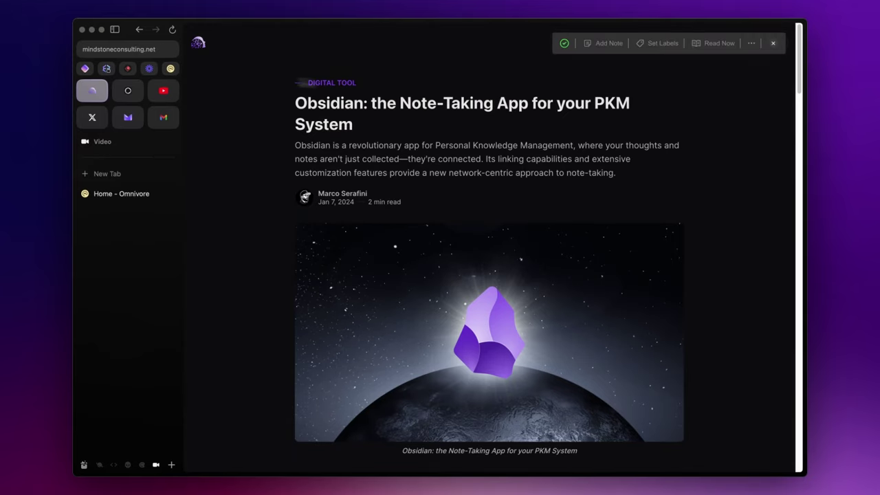
pyautogui.click(131, 196)
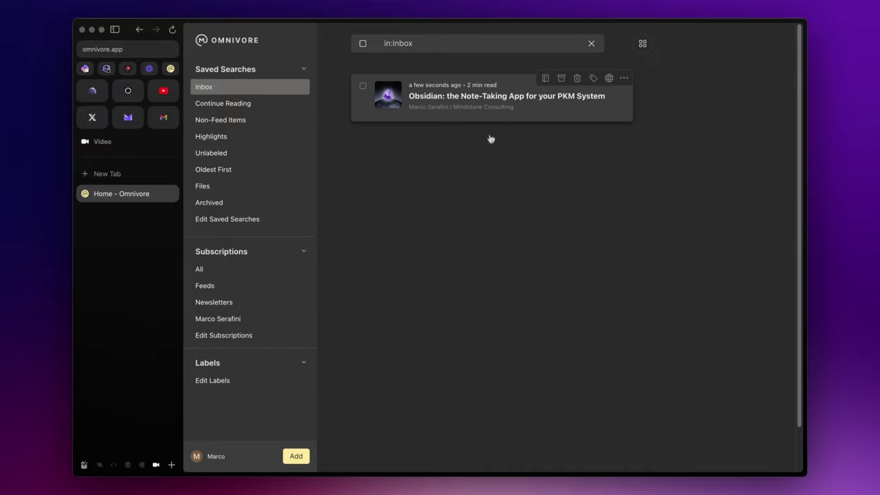
# Step: Open the saved article; highlight 'The vast universe' paragraph red and the PKM paragraph green
pyautogui.click(491, 109)
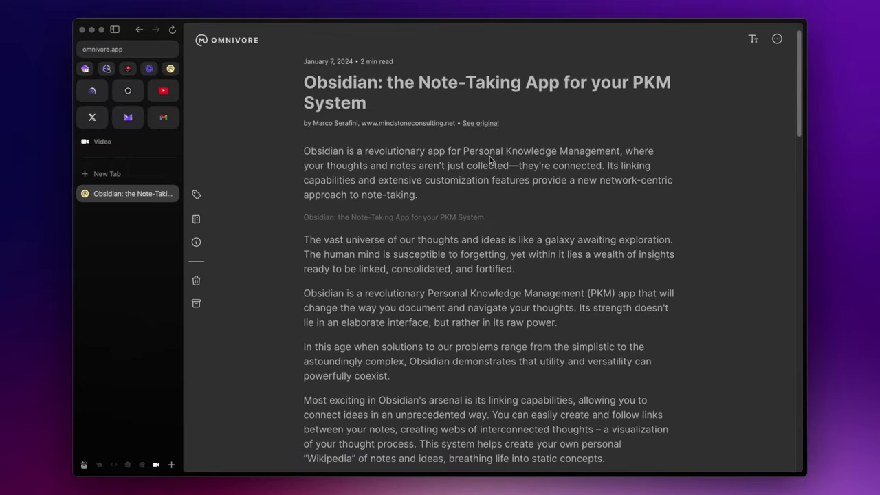
pyautogui.scroll(-5, 489, 157)
pyautogui.scroll(-10, 490, 157)
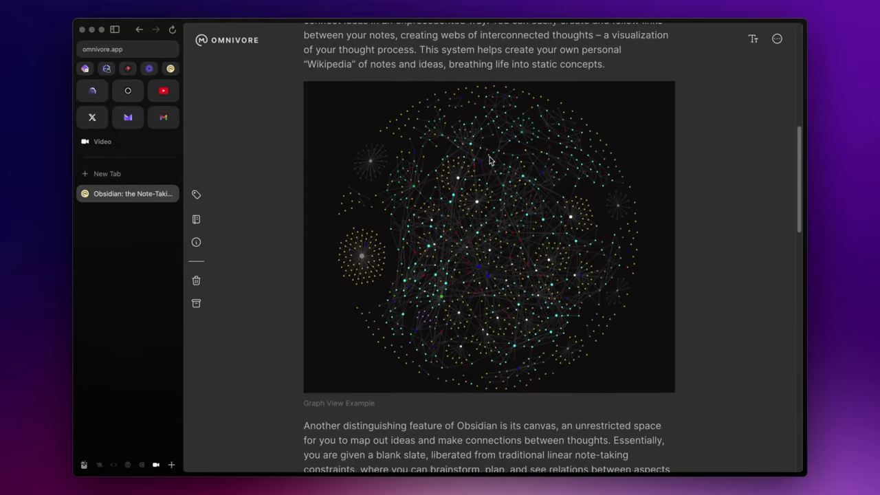
pyautogui.scroll(-4, 489, 158)
pyautogui.scroll(20, 489, 157)
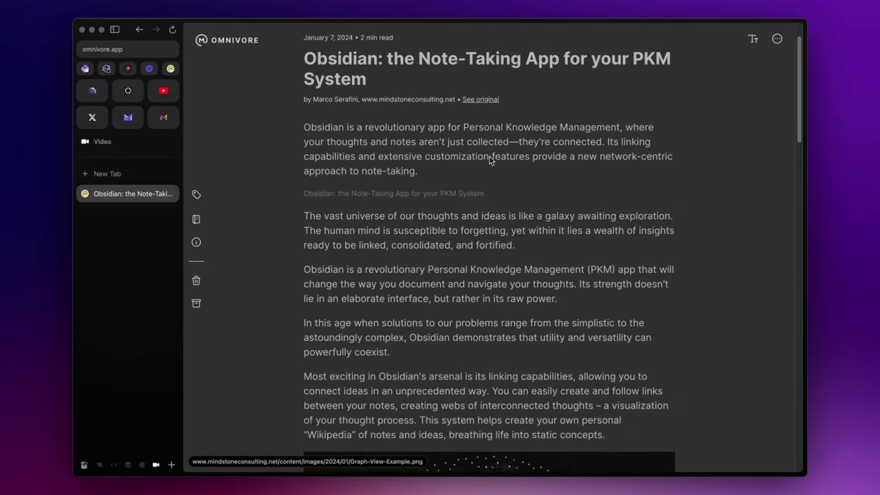
pyautogui.moveTo(304, 247); pyautogui.dragTo(515, 275)
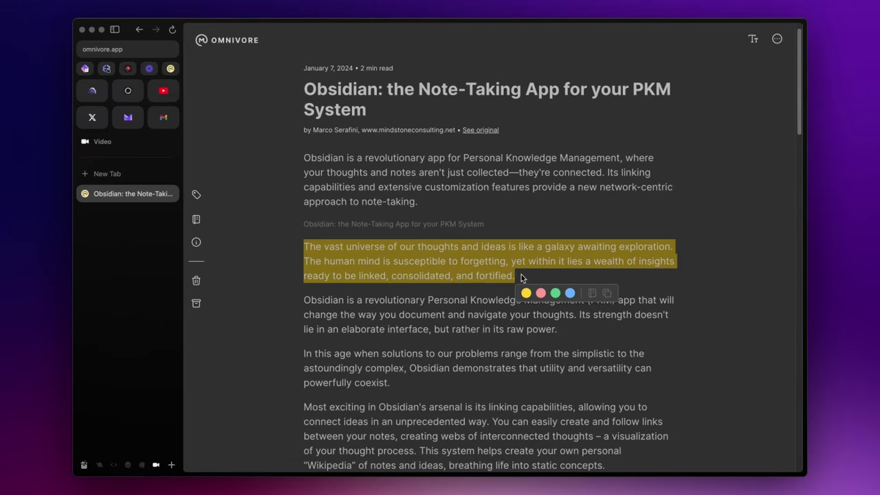
pyautogui.click(540, 294)
pyautogui.moveTo(304, 300); pyautogui.dragTo(557, 330)
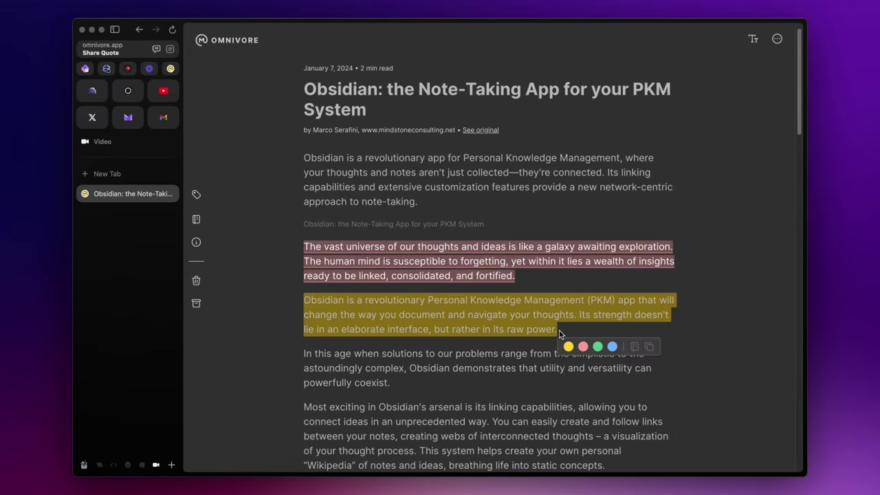
pyautogui.click(598, 347)
# Step: Attach the note 'Green note' to the green highlight and 'Red Note' to the red one
pyautogui.click(576, 316)
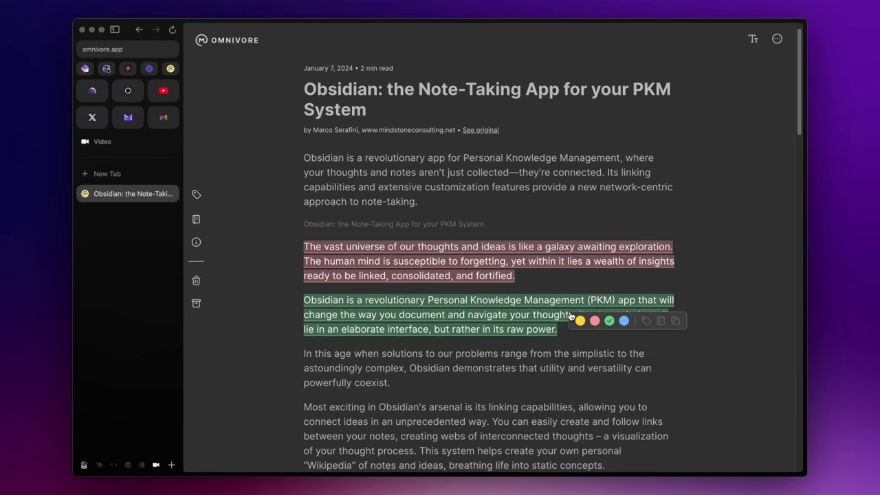
pyautogui.click(664, 321)
pyautogui.write('Green note')
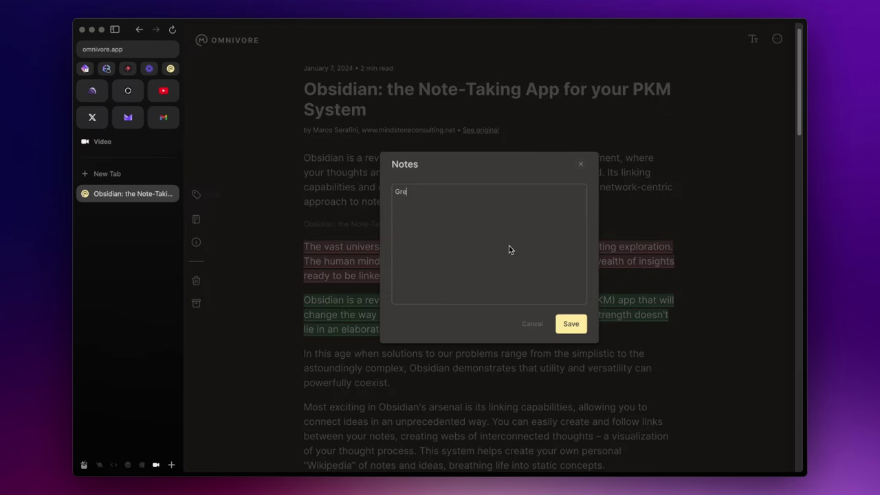
pyautogui.click(571, 323)
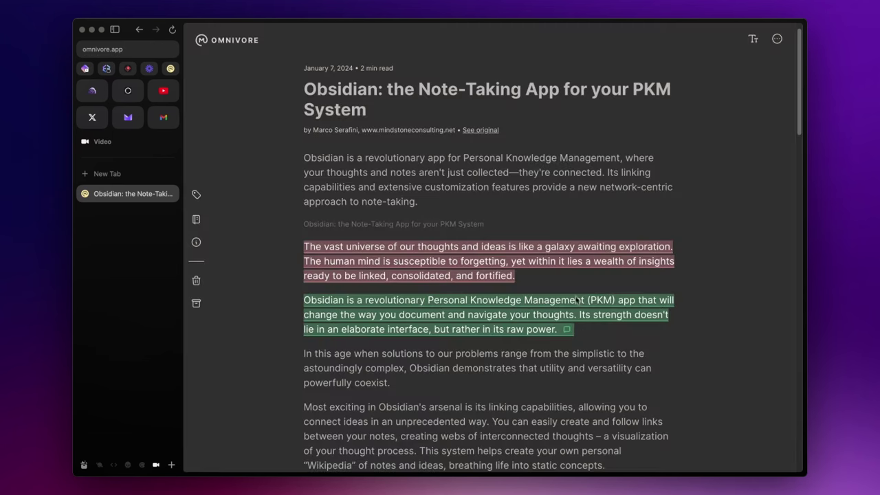
pyautogui.click(530, 262)
pyautogui.click(617, 269)
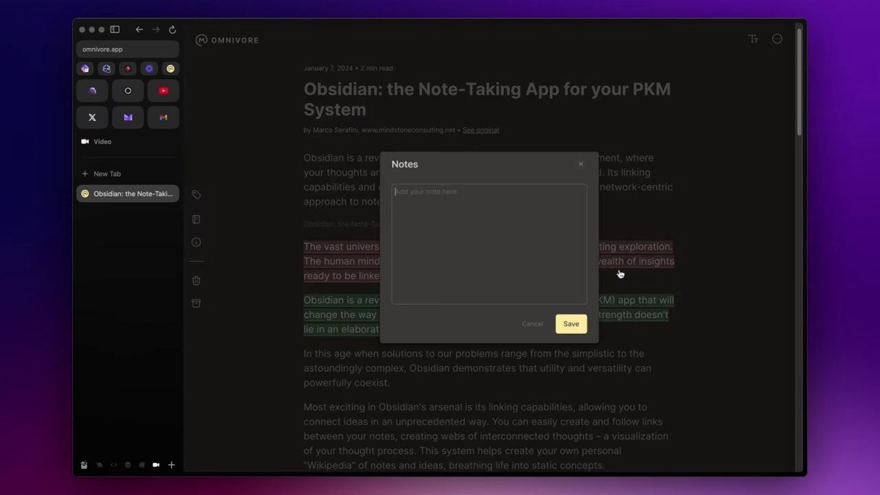
pyautogui.write('Red Note')
pyautogui.click(570, 324)
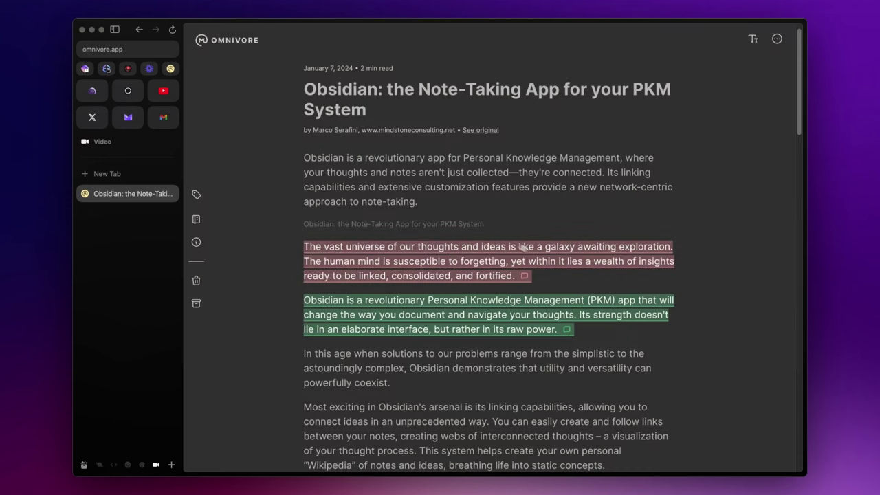
# Step: Create and apply an 'Obsidian' label to the article
pyautogui.click(198, 195)
pyautogui.write('Obsidian')
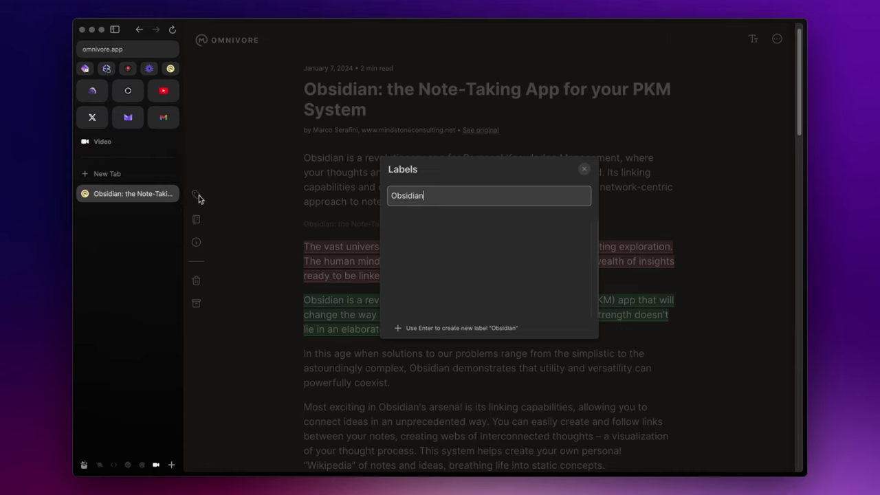
pyautogui.press('Return')
pyautogui.click(317, 185)
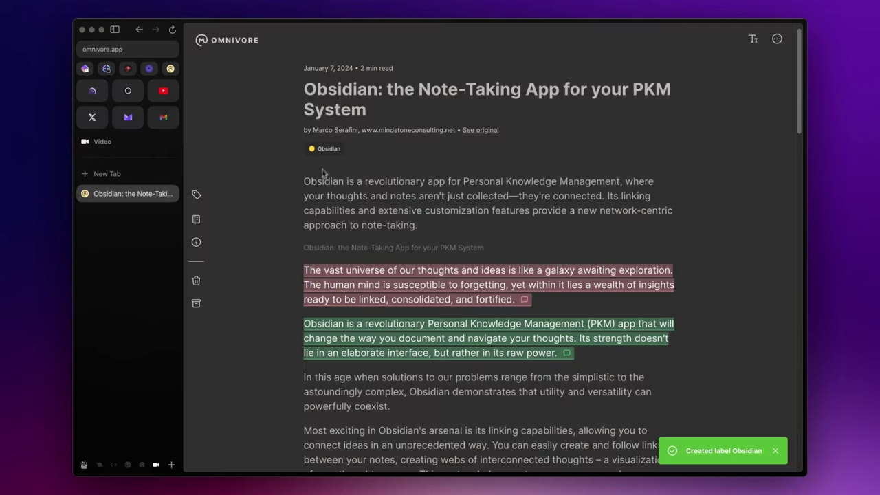
# Step: Add the notebook note 'This is a document note', then archive the article and view Archived
pyautogui.click(196, 219)
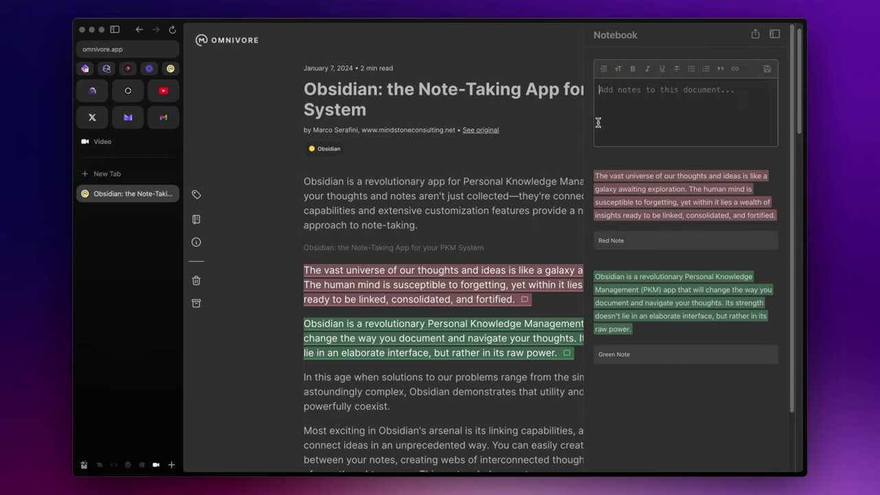
pyautogui.write('This is a document note')
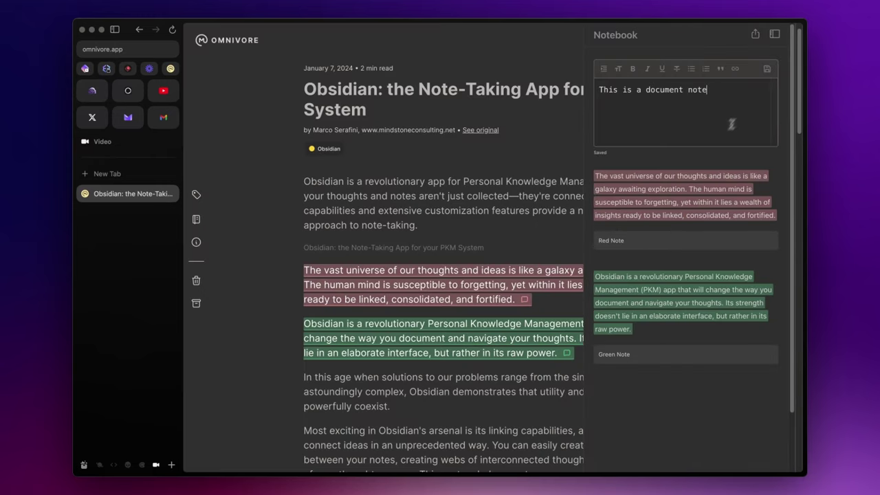
pyautogui.click(775, 34)
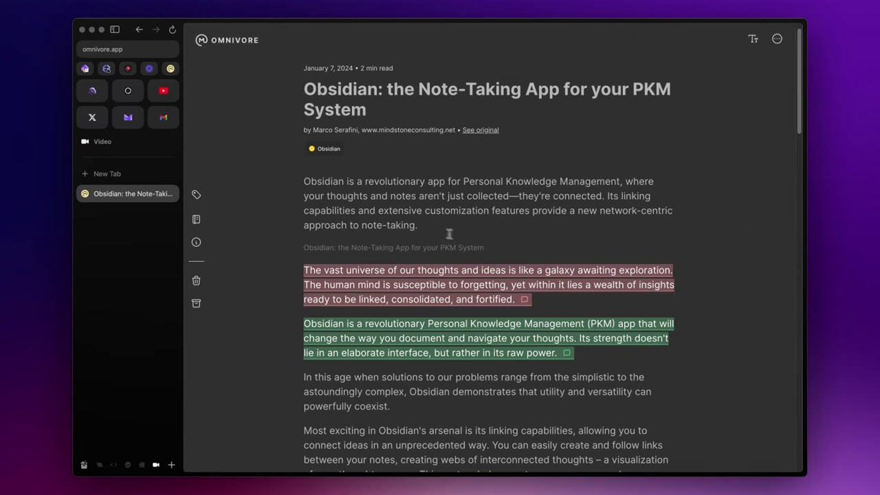
pyautogui.click(197, 306)
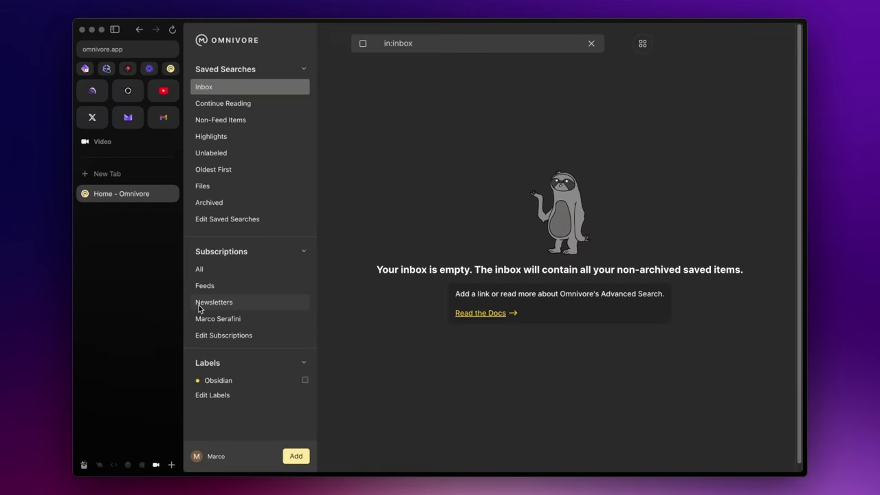
pyautogui.click(236, 202)
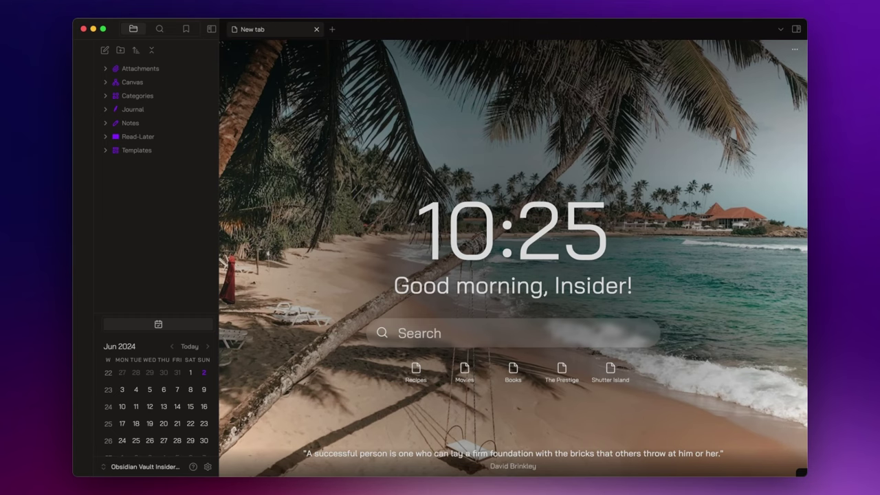
# Step: Install and enable the Omnivore community plugin (version 1.10.3) from Obsidian's Community plugins
pyautogui.press('super+comma')
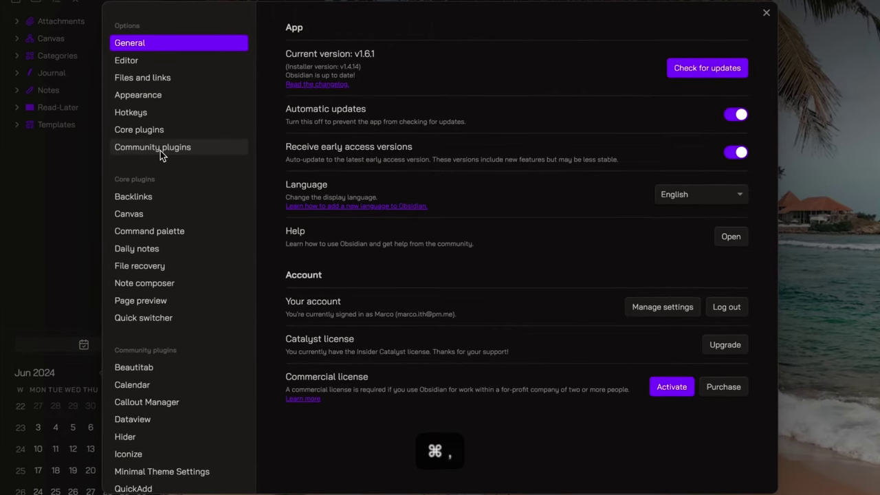
pyautogui.click(161, 149)
pyautogui.click(725, 74)
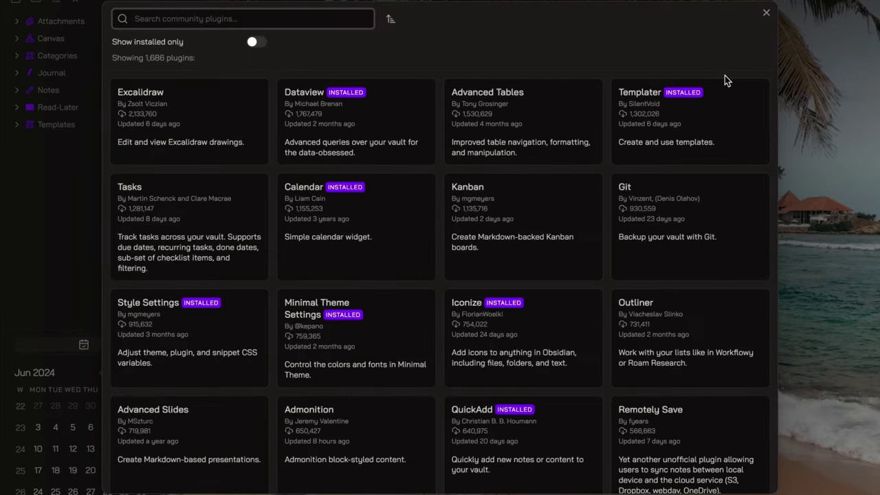
pyautogui.write('omnivo')
pyautogui.click(247, 120)
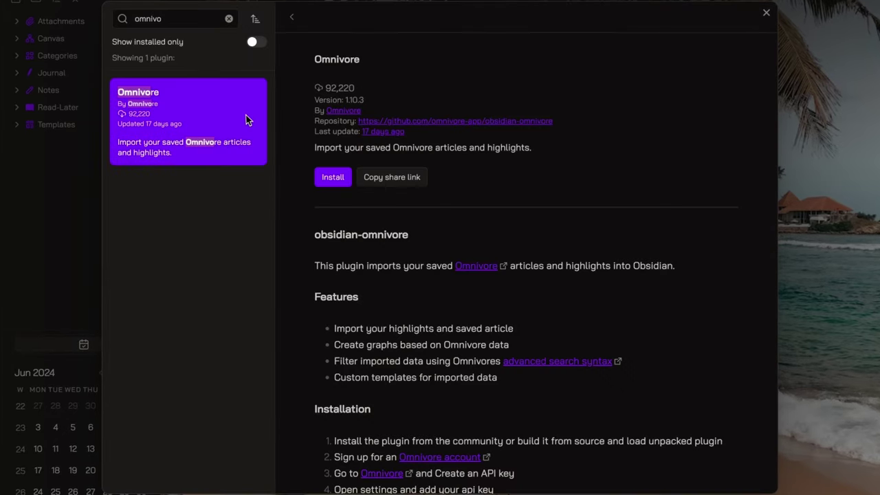
pyautogui.click(338, 178)
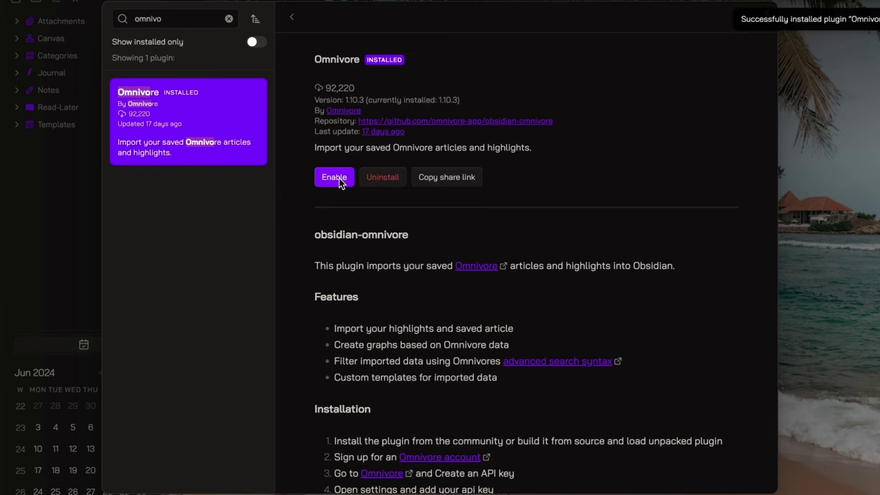
pyautogui.click(335, 178)
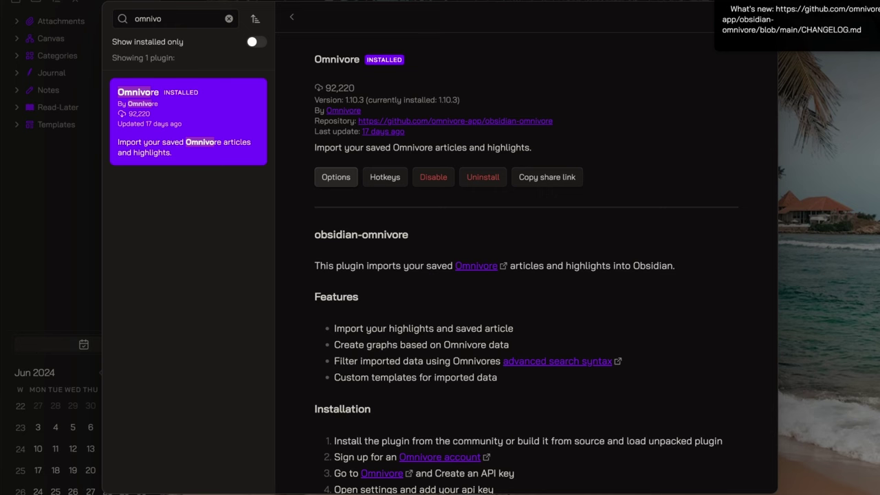
# Step: Set the Omnivore plugin's article Folder to Read-Later
pyautogui.click(335, 176)
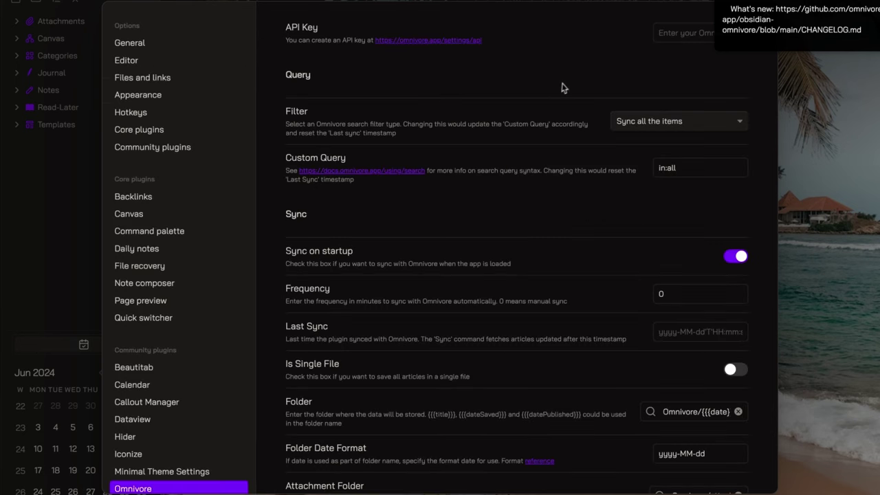
pyautogui.scroll(-3, 568, 85)
pyautogui.scroll(3, 568, 85)
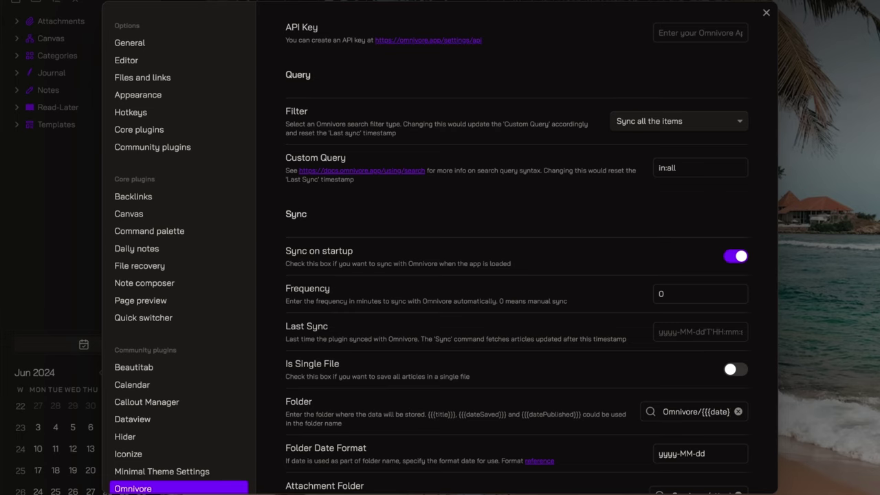
pyautogui.scroll(-4, 516, 256)
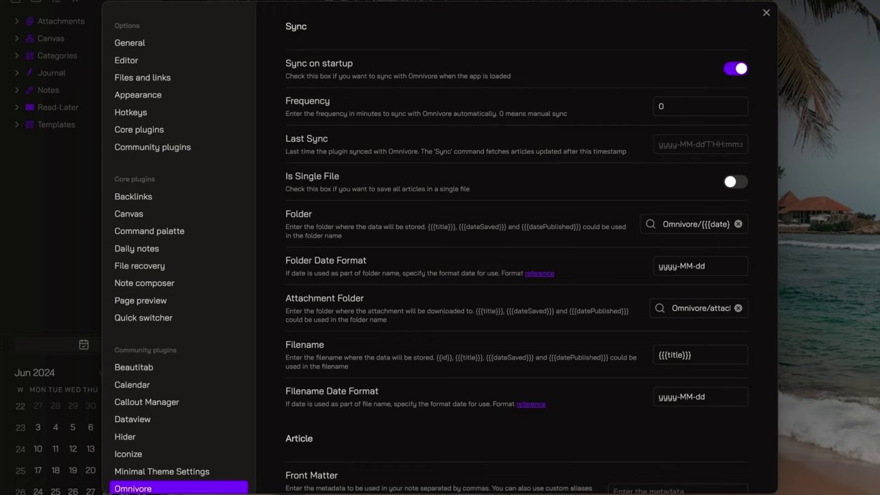
pyautogui.scroll(-2, 679, 115)
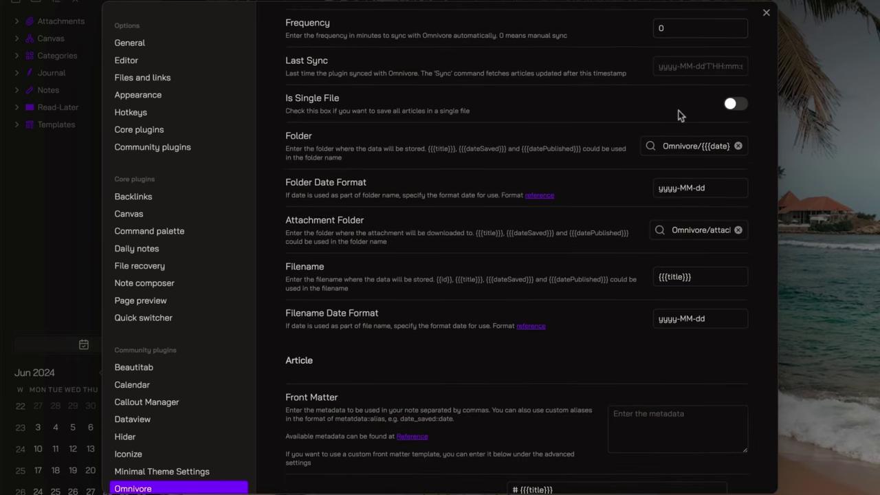
pyautogui.click(683, 147)
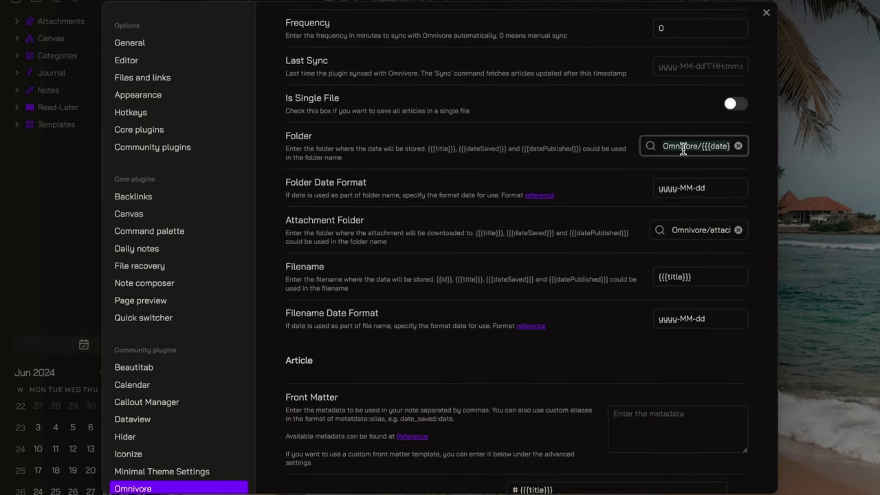
pyautogui.hotkey('ctrl', 'a')
pyautogui.write('Read')
pyautogui.press('Return')
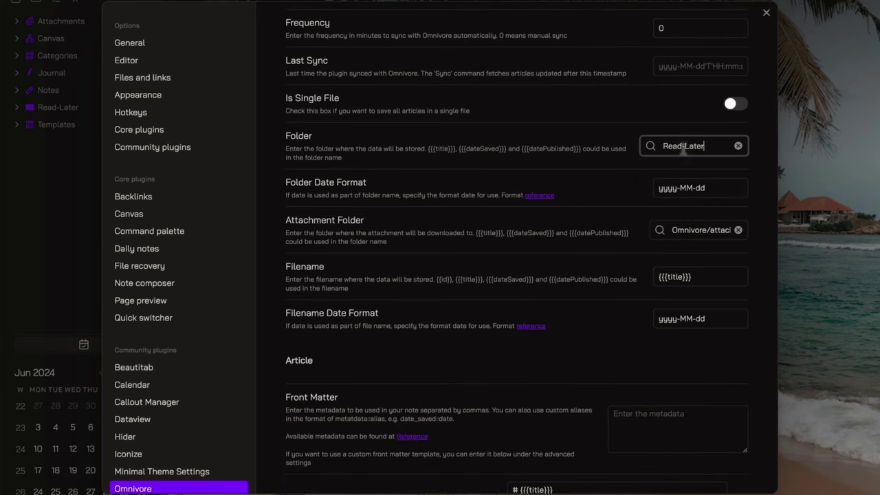
pyautogui.click(599, 189)
# Step: Change the Attachment Folder from Omnivore/attachments to Read-Later/Attachments
pyautogui.scroll(-1, 600, 189)
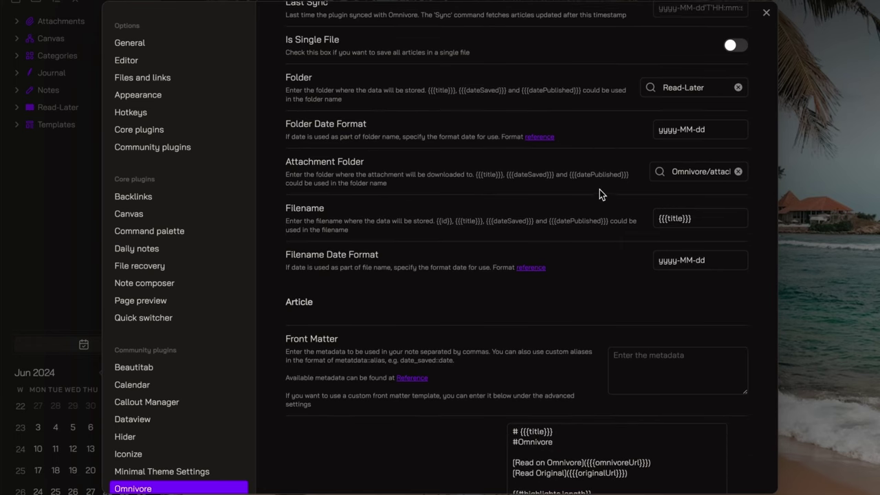
pyautogui.click(690, 170)
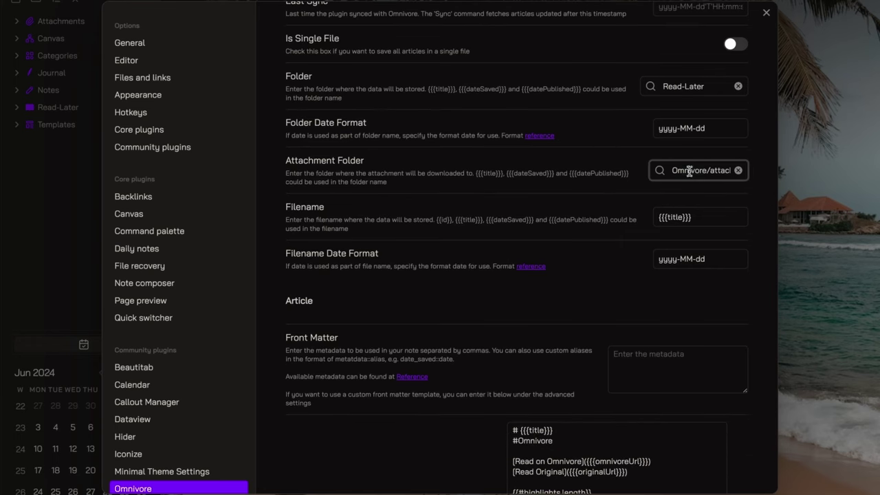
pyautogui.doubleClick(690, 170)
pyautogui.write('Read-Later/atta')
pyautogui.press('Right')
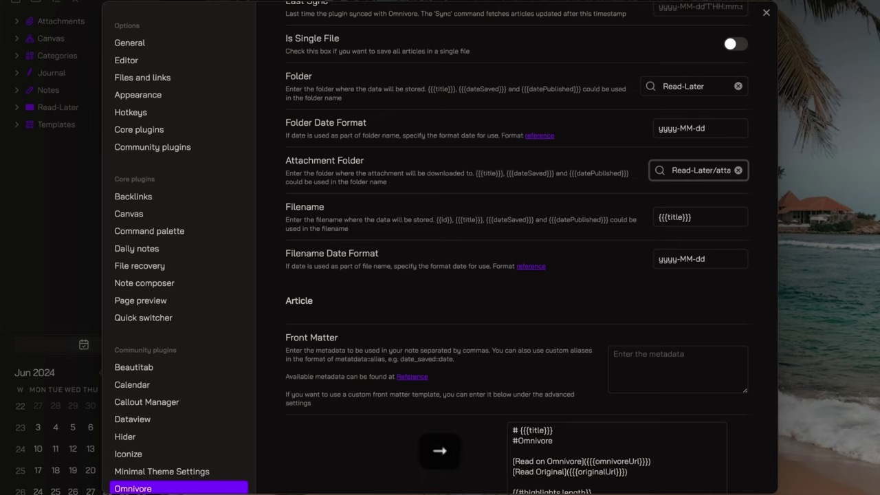
pyautogui.press('Delete')
pyautogui.write('A')
pyautogui.click(633, 196)
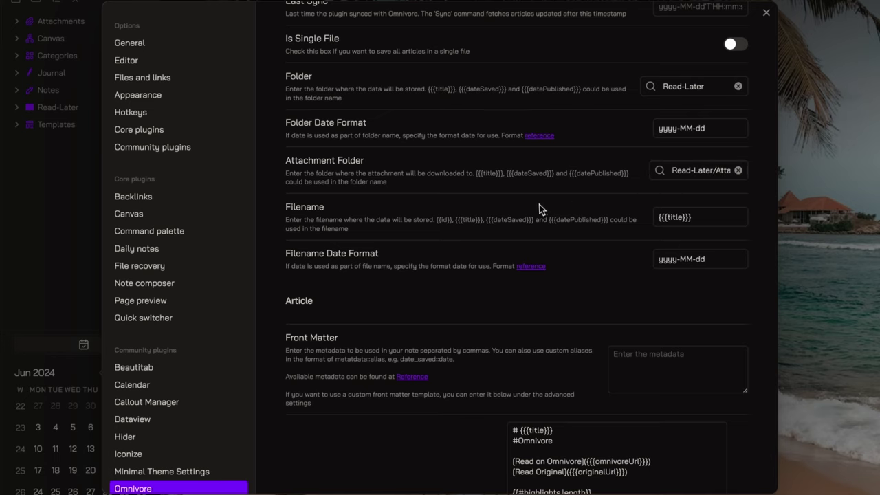
pyautogui.scroll(-1, 541, 207)
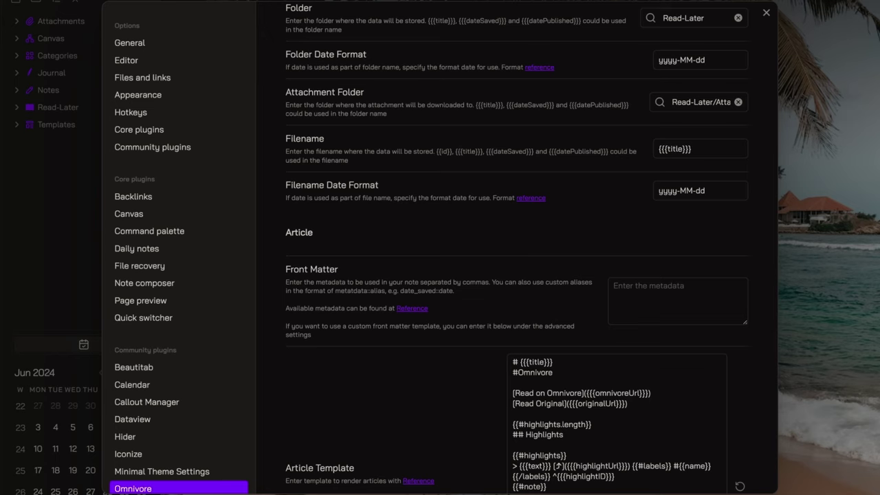
pyautogui.scroll(-3, 516, 248)
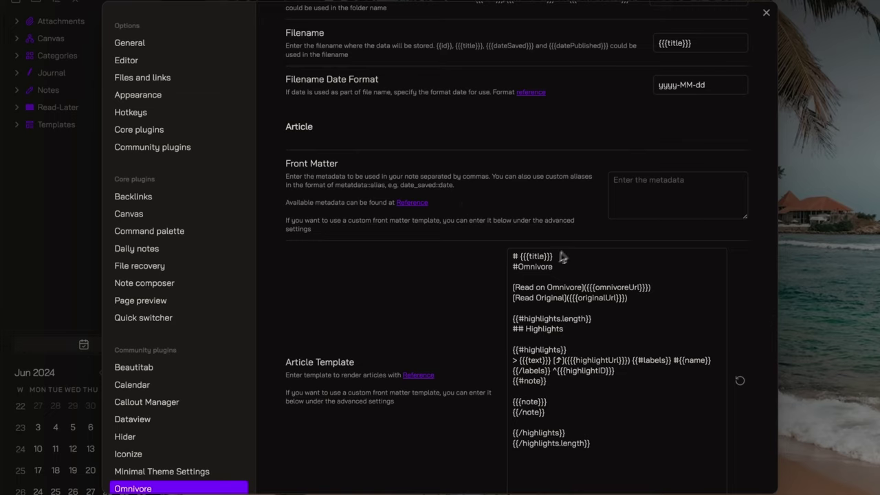
pyautogui.click(642, 196)
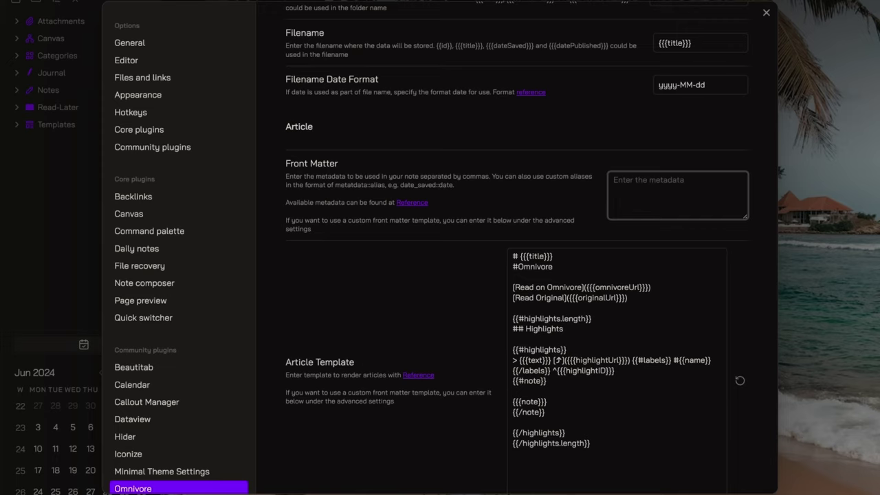
pyautogui.write('title, author, tags, date_saved,')
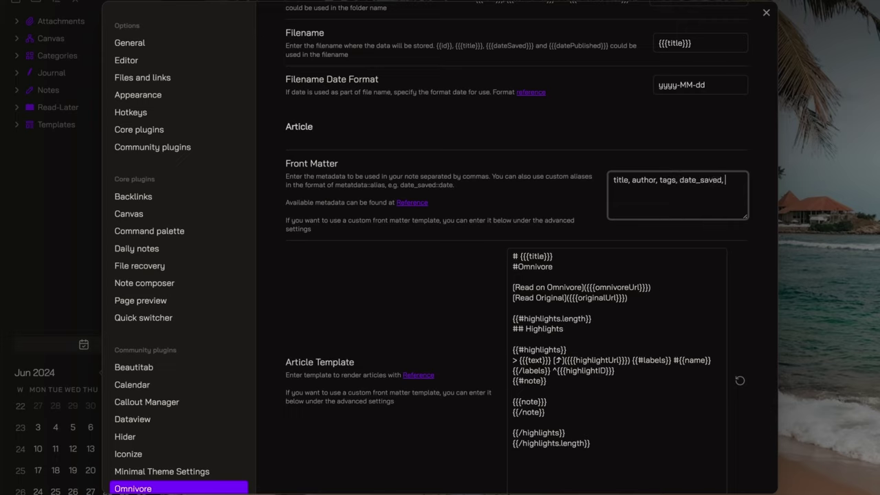
pyautogui.write('_published, id')
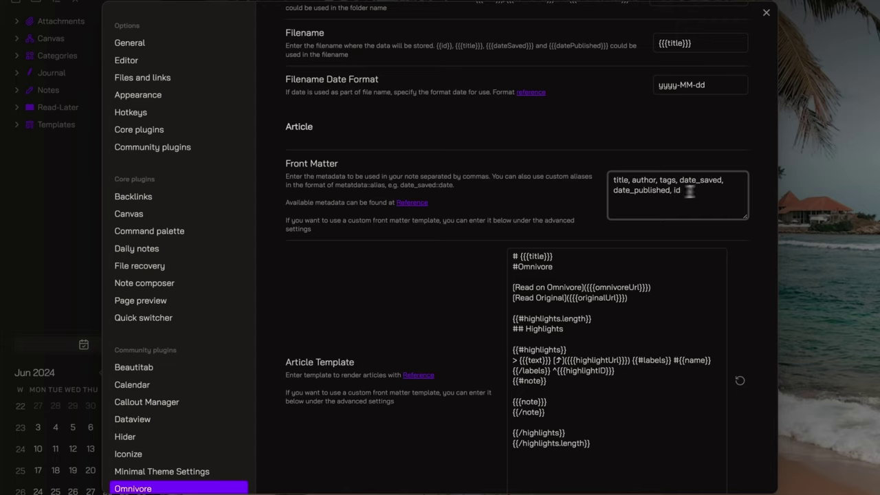
pyautogui.moveTo(690, 191); pyautogui.dragTo(608, 180)
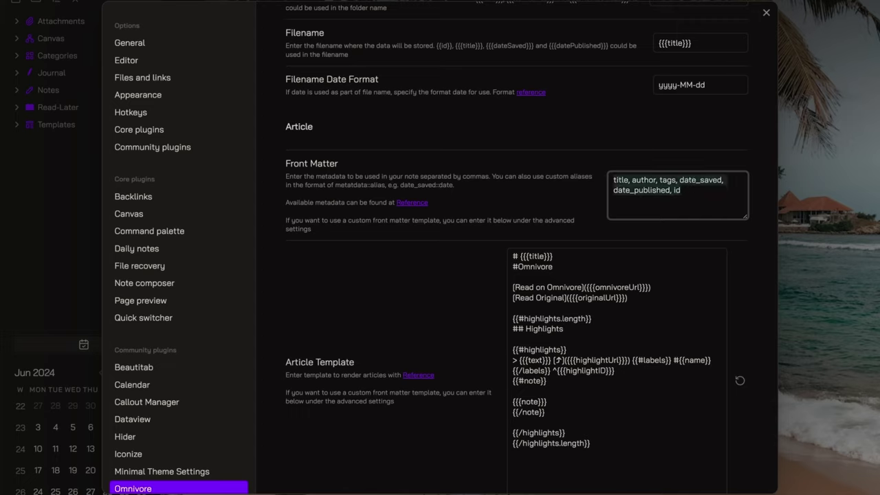
pyautogui.press('BackSpace')
# Step: Expand the advanced settings and paste a YAML template into Front Matter Template
pyautogui.scroll(-5, 587, 218)
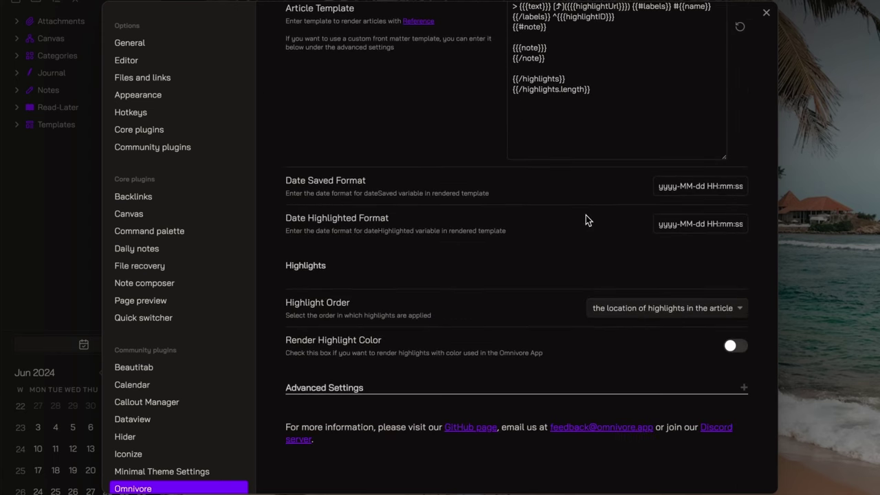
pyautogui.click(743, 387)
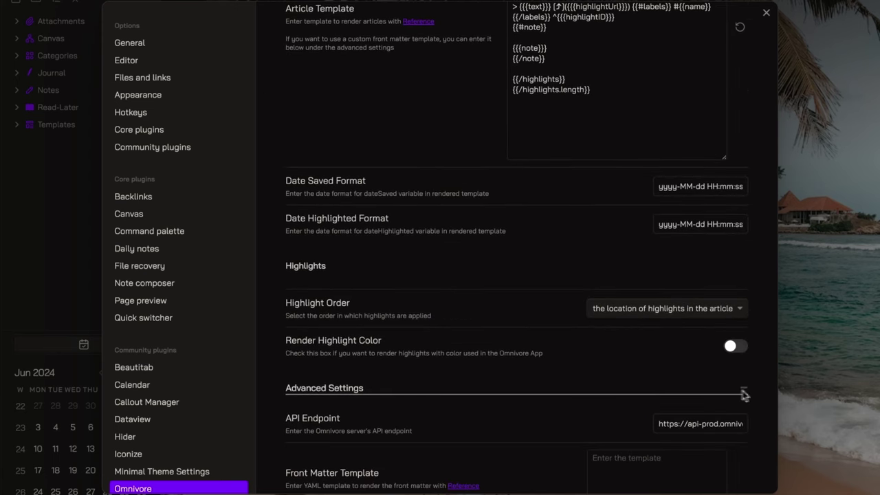
pyautogui.scroll(-2, 590, 359)
pyautogui.scroll(-1, 591, 358)
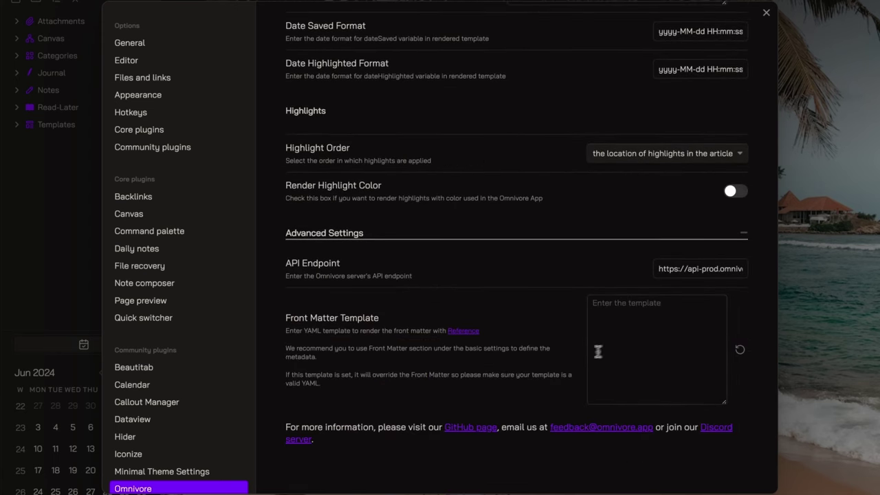
pyautogui.click(638, 325)
pyautogui.hotkey('ctrl', 'v')
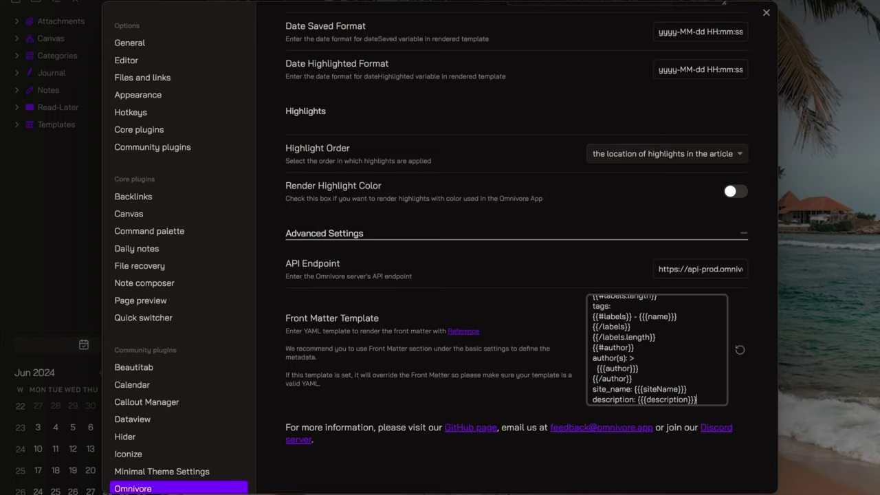
# Step: Replace the whole Article Template with the new one containing the INFO source-URLs callout
pyautogui.scroll(3, 656, 349)
pyautogui.scroll(-3, 657, 349)
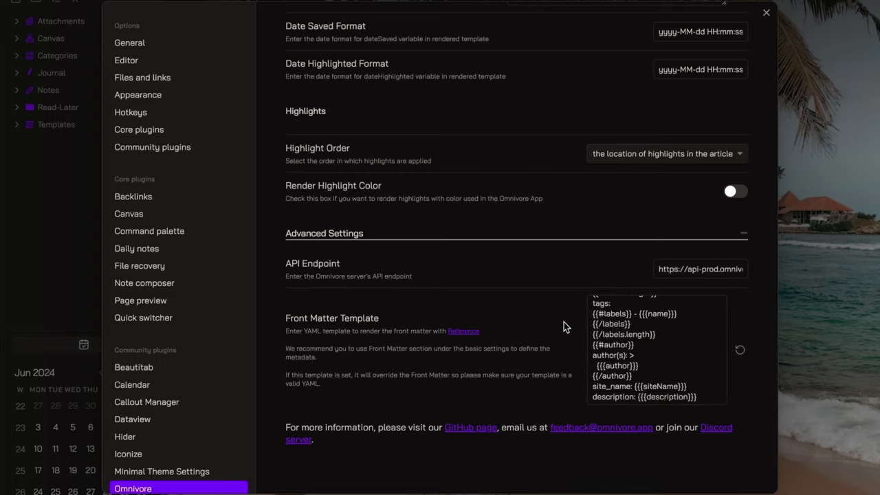
pyautogui.scroll(6, 569, 328)
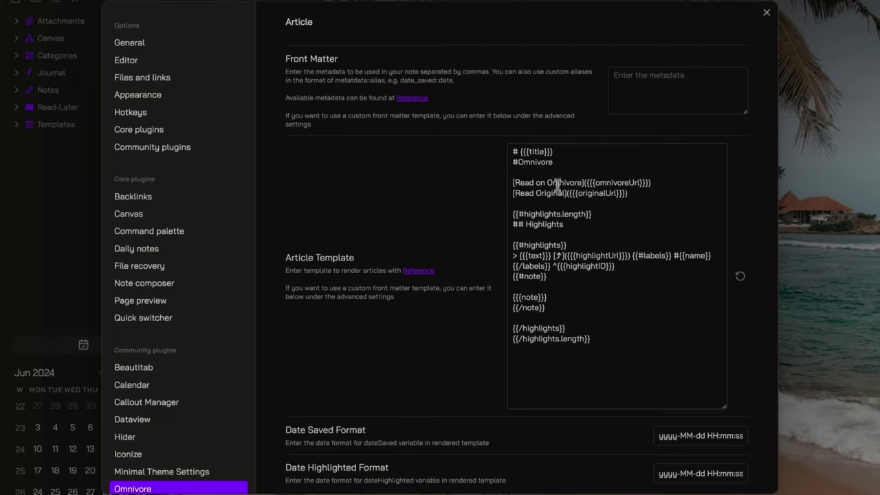
pyautogui.click(601, 336)
pyautogui.moveTo(600, 336); pyautogui.dragTo(504, 153)
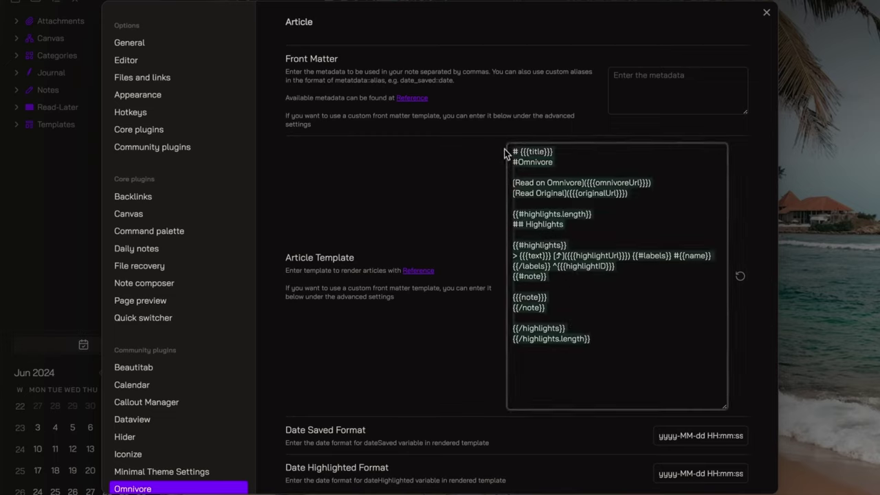
pyautogui.press('BackSpace')
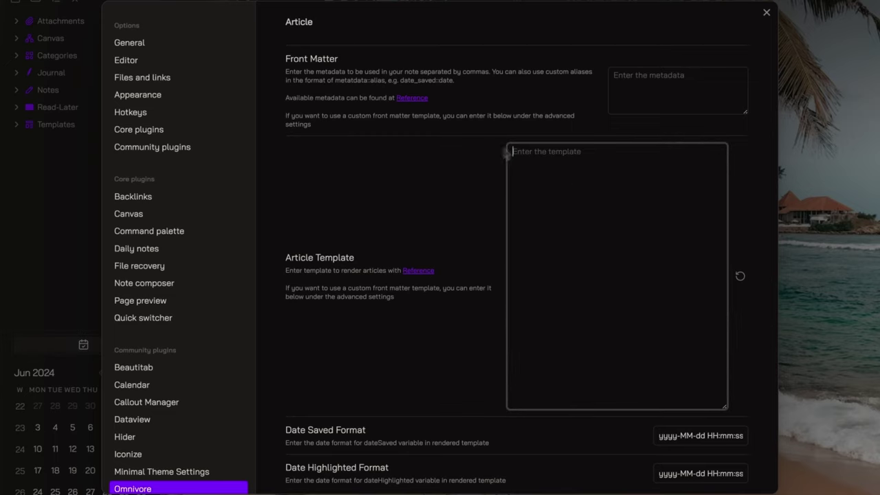
pyautogui.write('# {{{title}}}  > [!INFO] Source URLs > - [Read on Omnivore]({{{omnivoreUrl}}}) > - [Read Original]({{{originalUrl}}})  {{#highlights.length}} ## Highlights  {{#highlights}} > {{{text}}} [↗]({{{highlightUrl}}}) {{#labels}} #{{name}} {{/labels}} {{#note}}  {{{note}}} {{/note}}  {{/highlights}} {{/highlights.length}}')
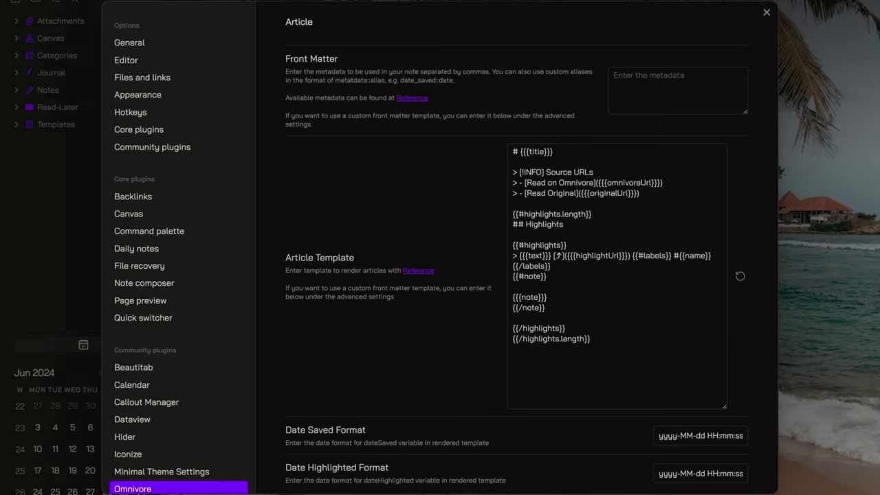
# Step: Switch on Render Highlight Color so the yellow, red, blue and green highlight colours apply
pyautogui.scroll(-6, 592, 173)
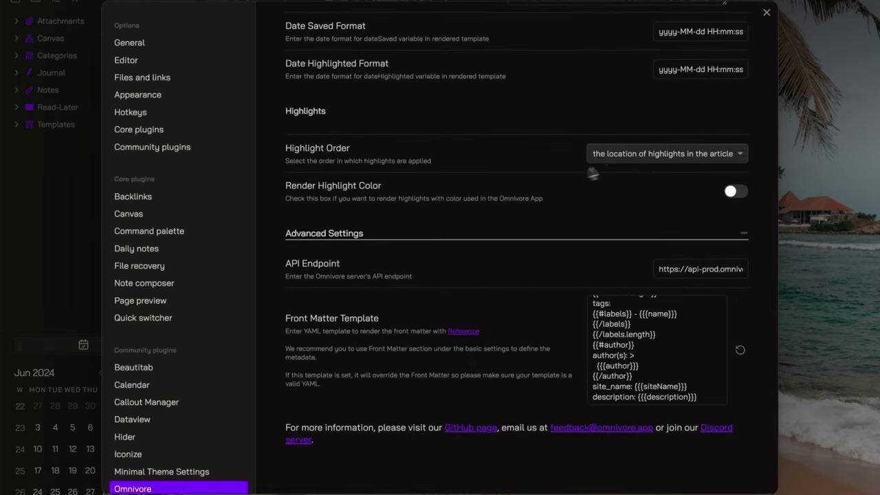
pyautogui.click(730, 192)
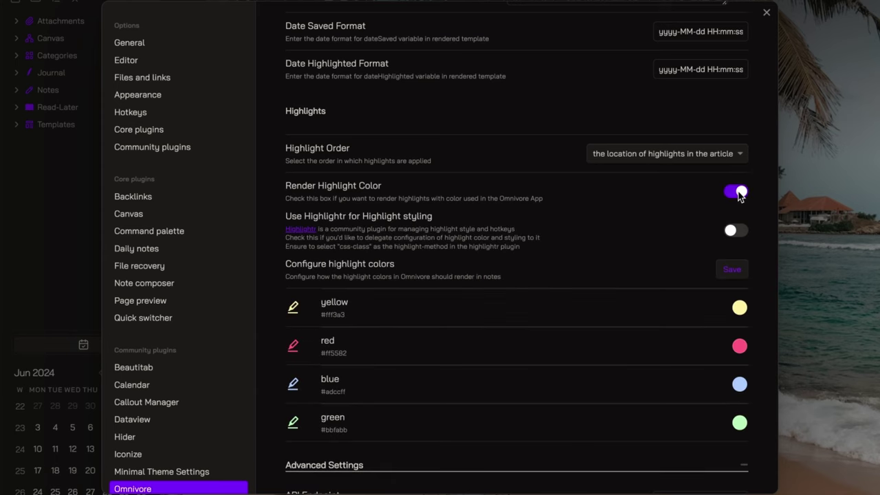
pyautogui.scroll(-1, 670, 199)
pyautogui.scroll(-1, 670, 202)
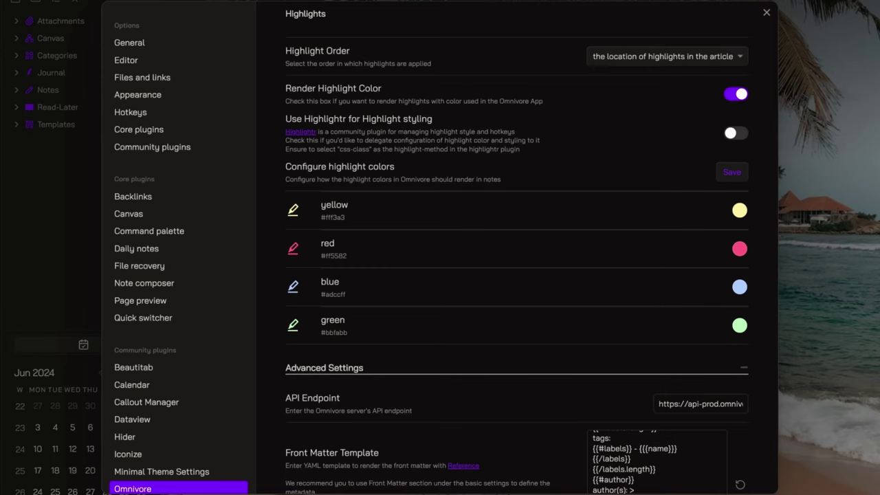
pyautogui.scroll(20, 516, 275)
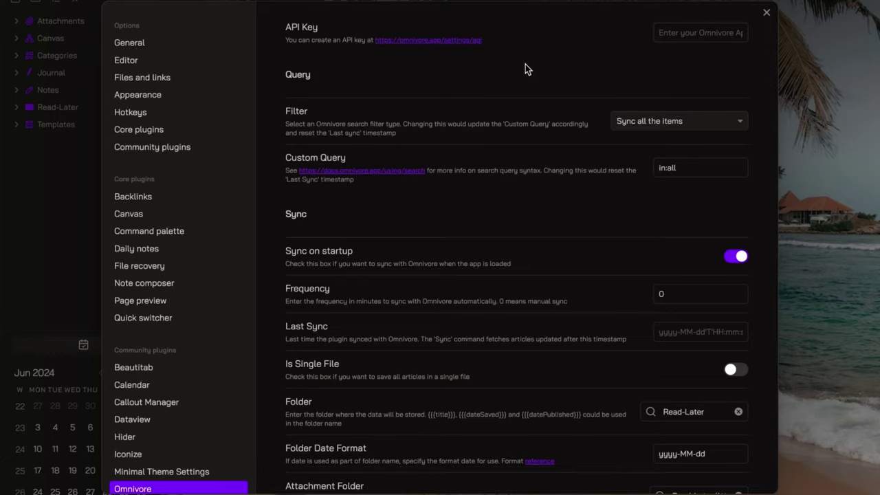
# Step: On Omnivore's API page, generate a never-expiring key named 'Obsidian' and copy it
pyautogui.click(460, 41)
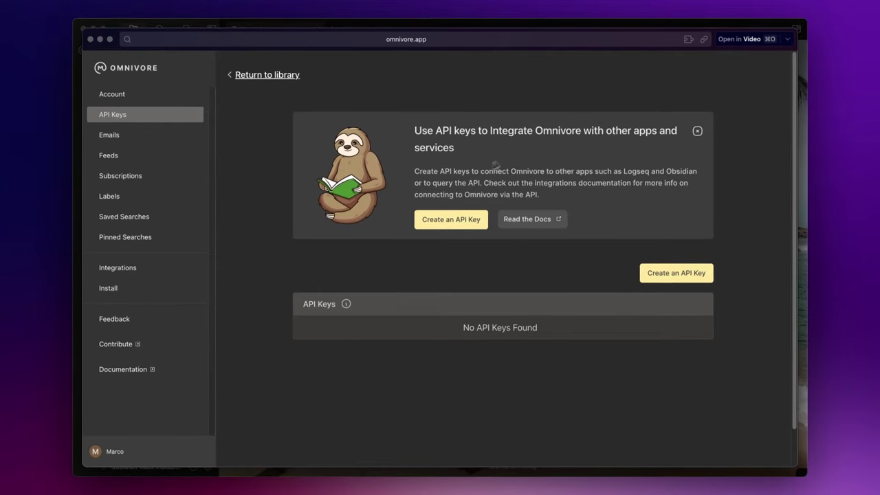
pyautogui.click(453, 221)
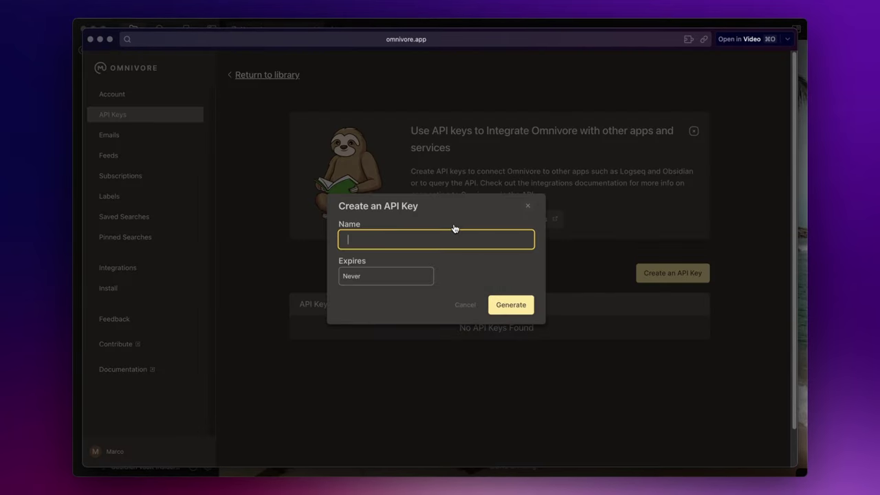
pyautogui.write('Obsidian')
pyautogui.click(516, 310)
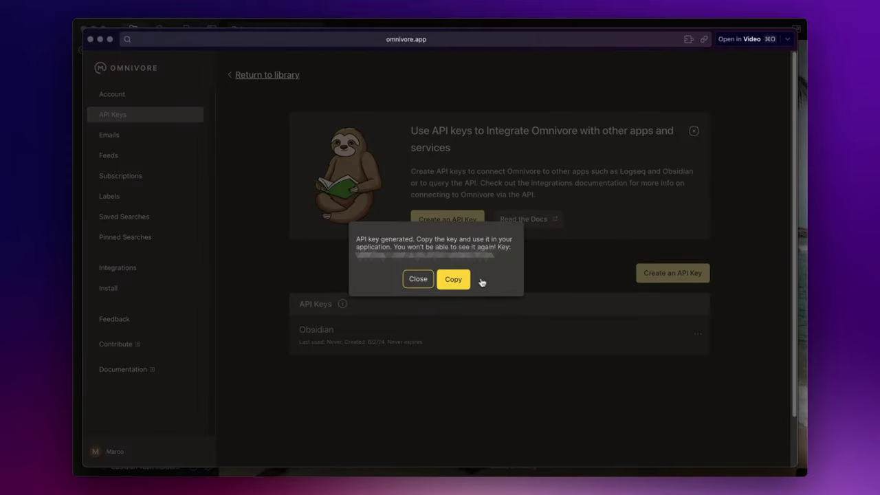
pyautogui.click(456, 280)
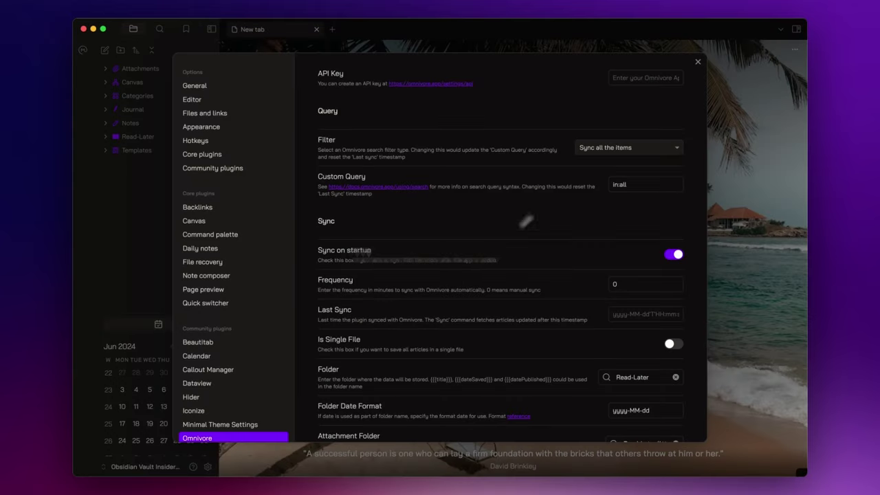
# Step: Paste the Omnivore API key into the plugin's API Key field and close settings
pyautogui.click(637, 78)
pyautogui.press('super+v')
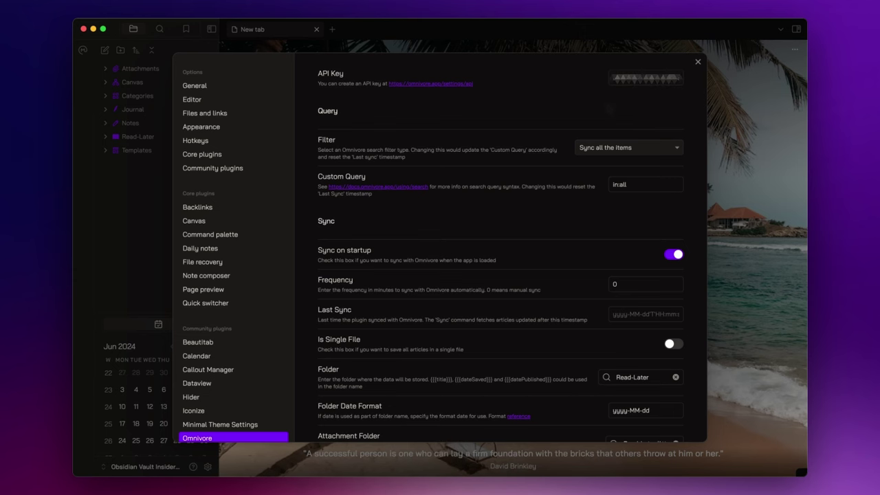
pyautogui.press('Escape')
# Step: Run 'Omnivore: Sync new changes' from the command palette
pyautogui.press('super+p')
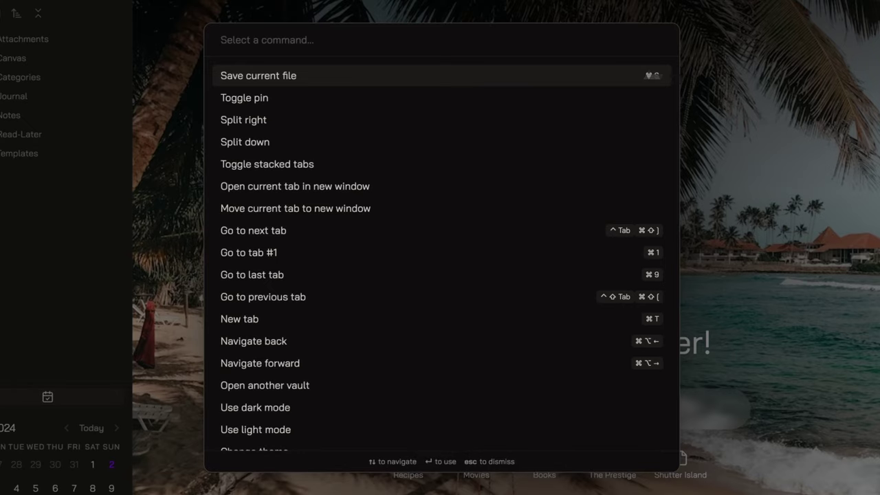
pyautogui.write('omniv')
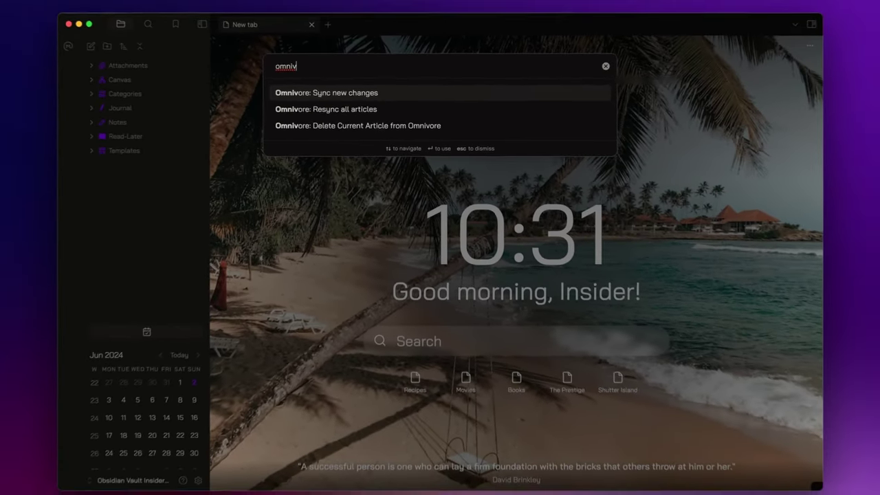
pyautogui.press('Return')
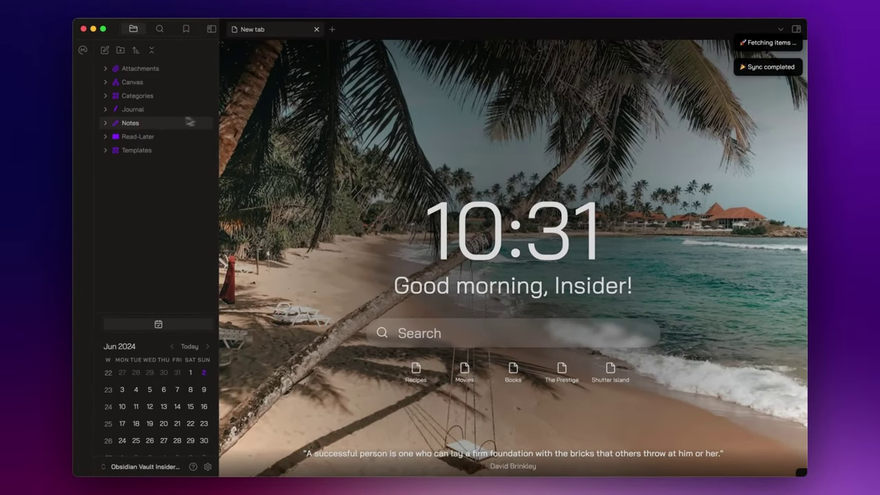
# Step: Expand the Read-Later folder and temporarily widen the sidebar to read the synced note's title
pyautogui.click(111, 137)
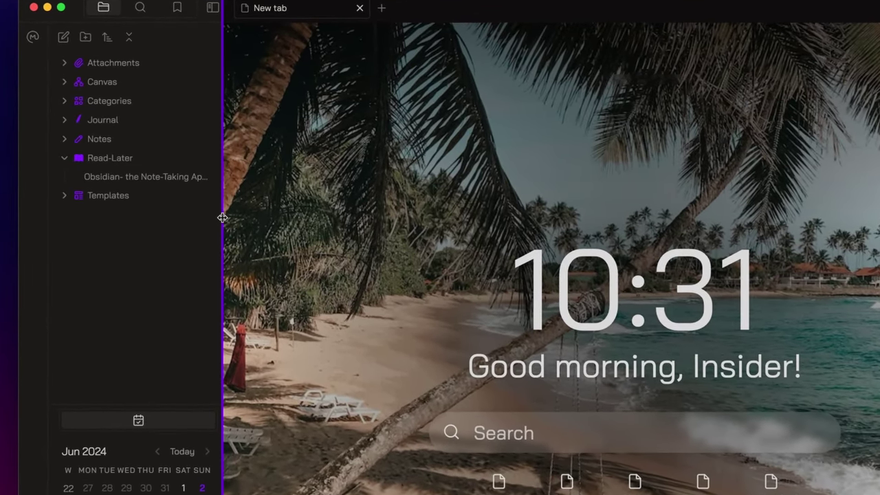
pyautogui.moveTo(219, 216); pyautogui.dragTo(318, 222)
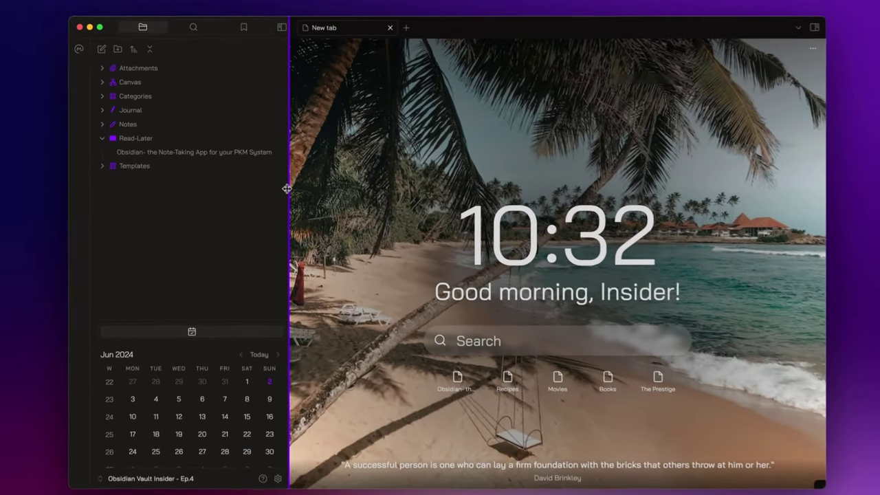
pyautogui.moveTo(287, 189); pyautogui.dragTo(212, 189)
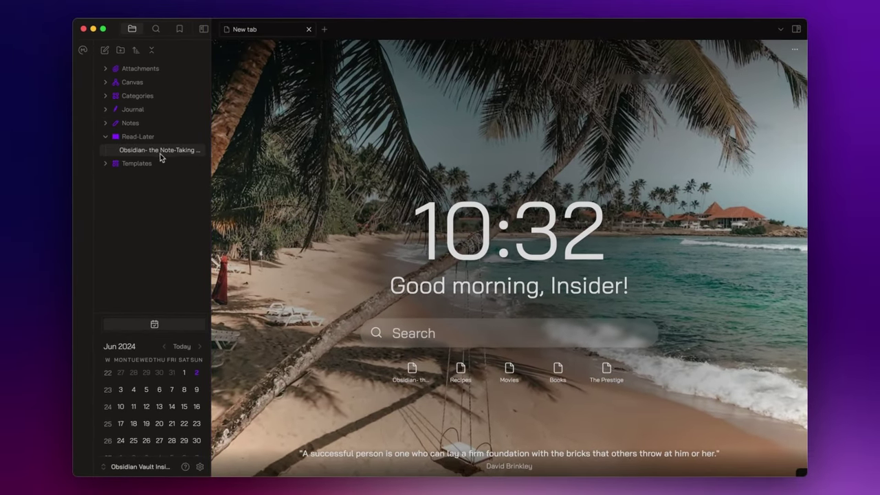
# Step: Open the synced article note and scroll down to its red and green highlights
pyautogui.click(161, 152)
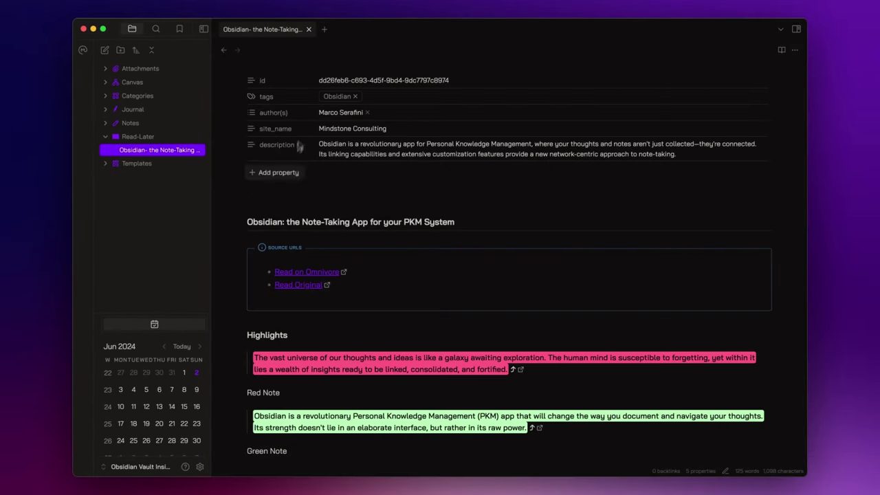
pyautogui.click(382, 196)
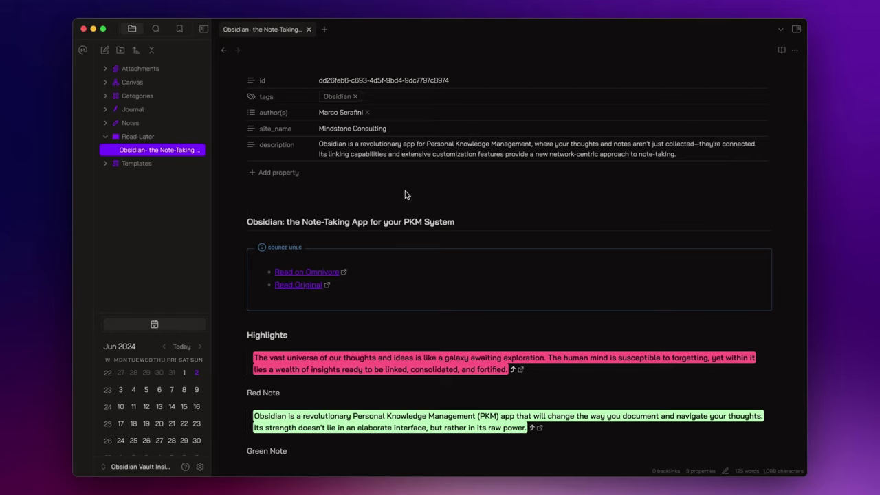
pyautogui.scroll(-3, 405, 195)
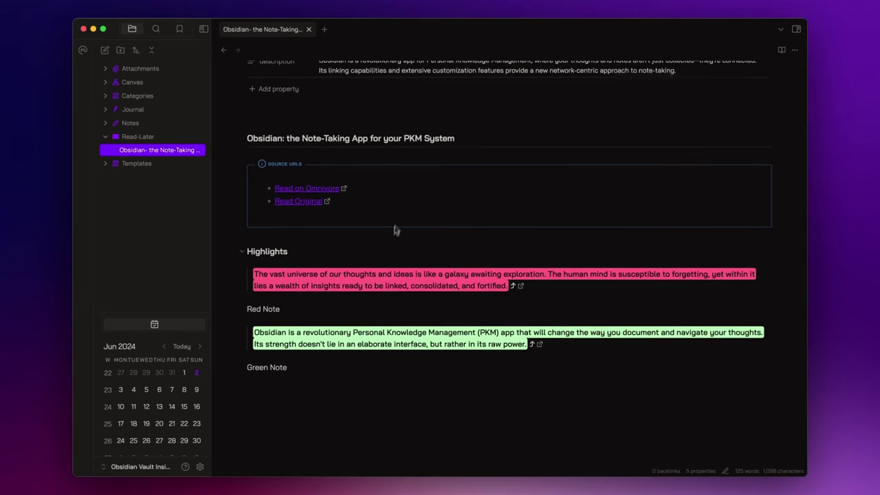